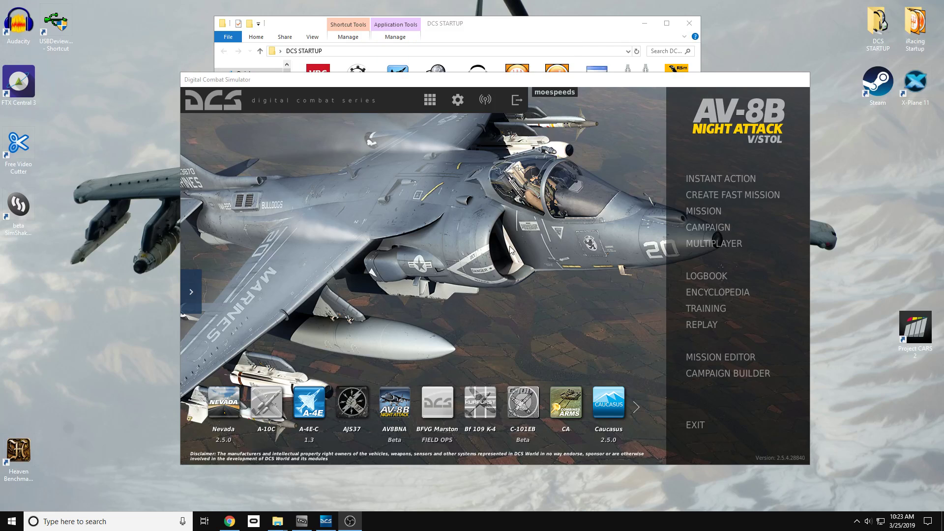
Focus the DCS World window showing the AV-8B Night Attack main menu
click(532, 251)
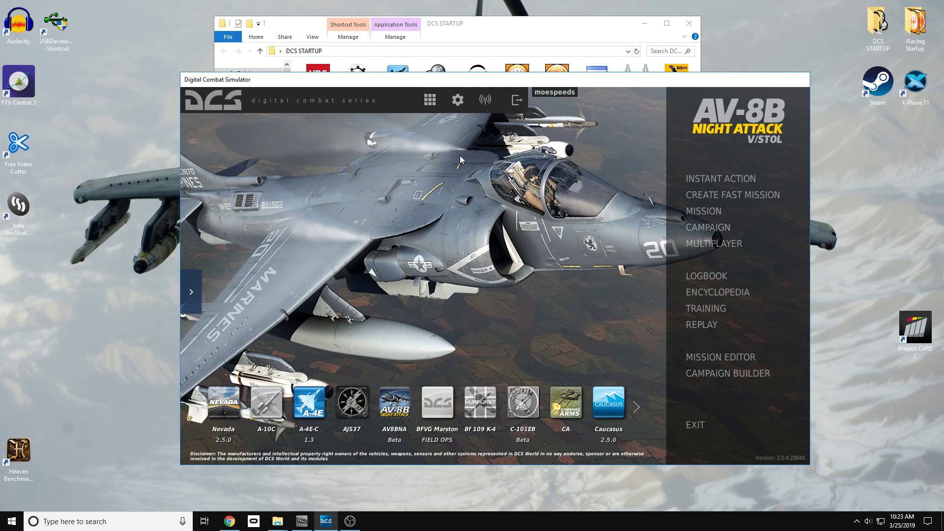
Open Options on the Controls tab to list the AV8BNA key bindings
click(458, 104)
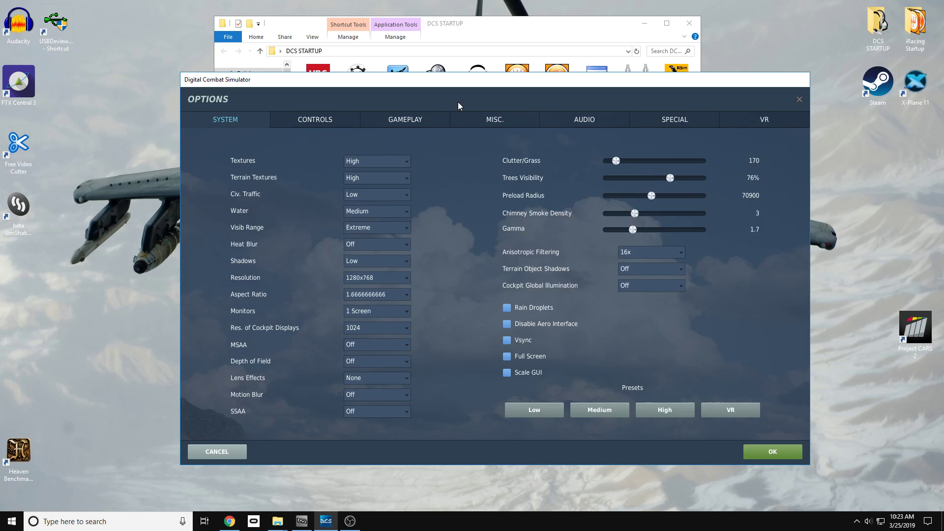
click(310, 122)
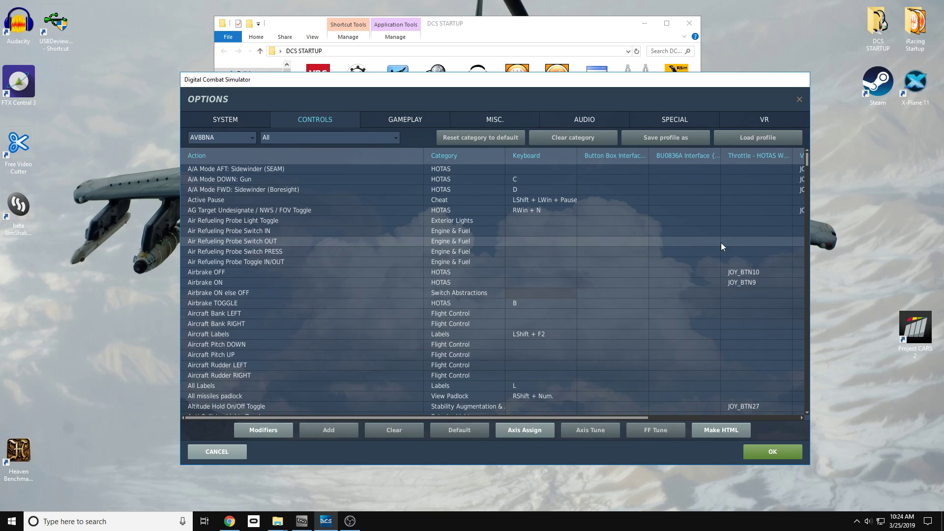
double_click(750, 241)
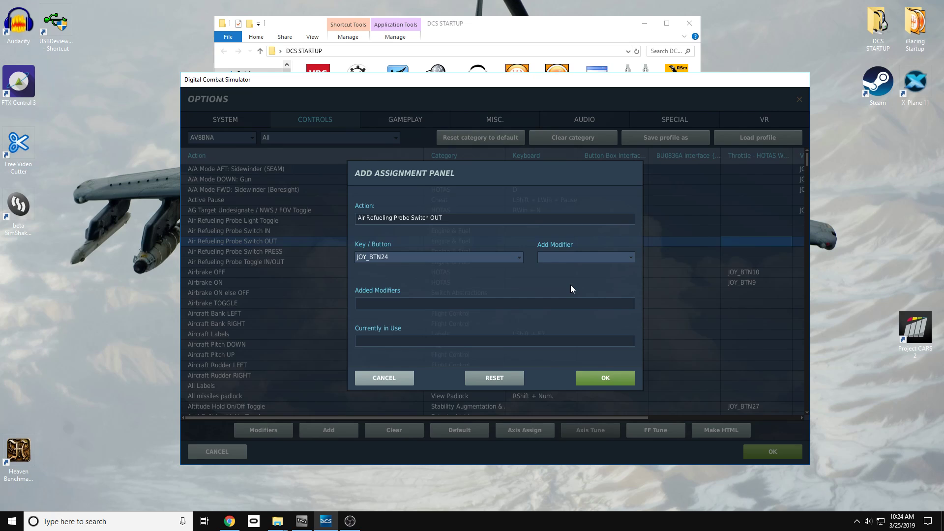
click(506, 376)
click(511, 378)
click(593, 378)
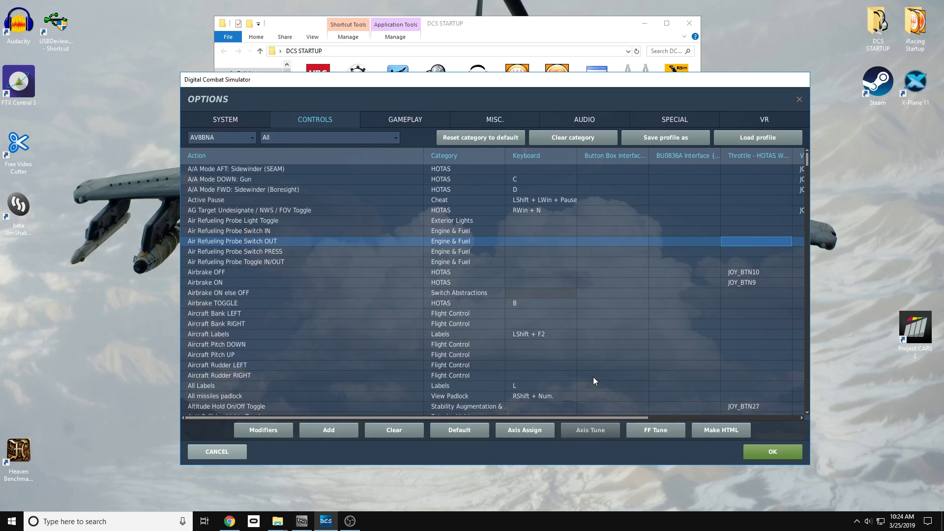
Bind the comma key to Air Refueling Probe Switch IN and the period key to OUT
click(525, 231)
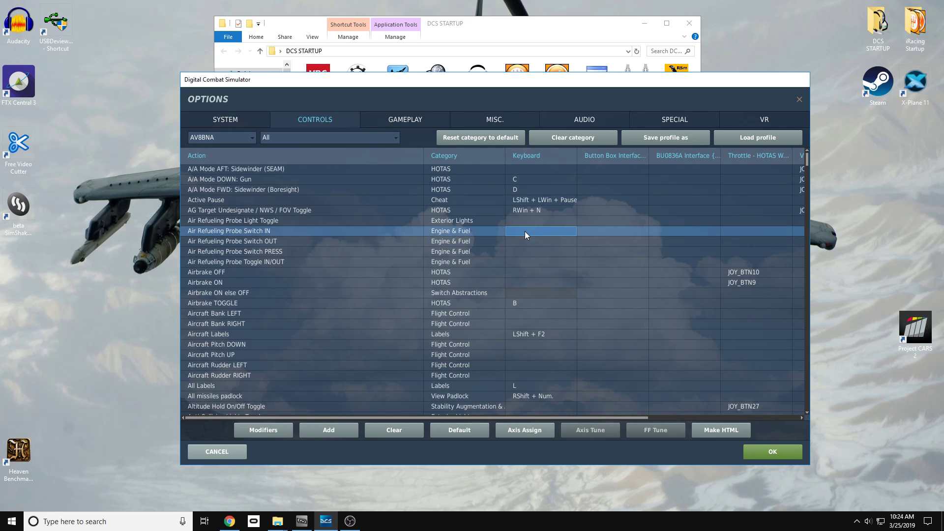
double_click(526, 231)
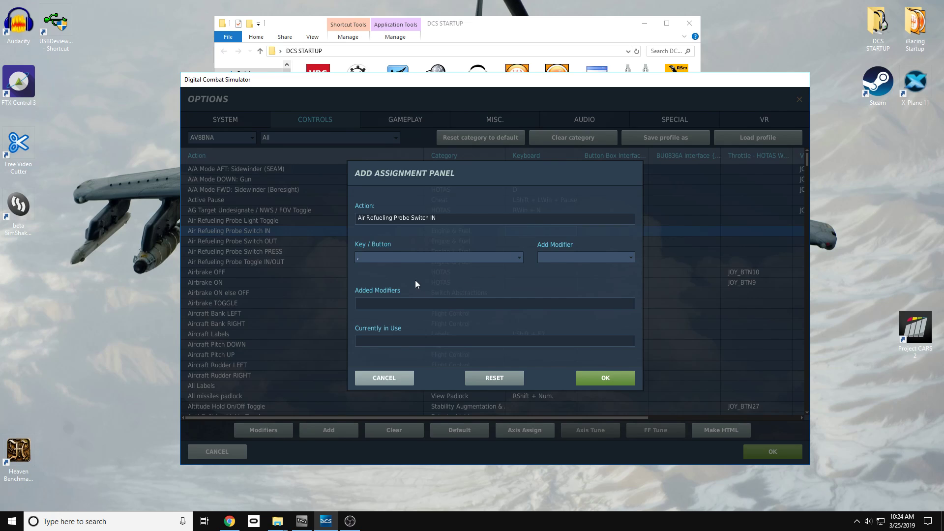
click(603, 376)
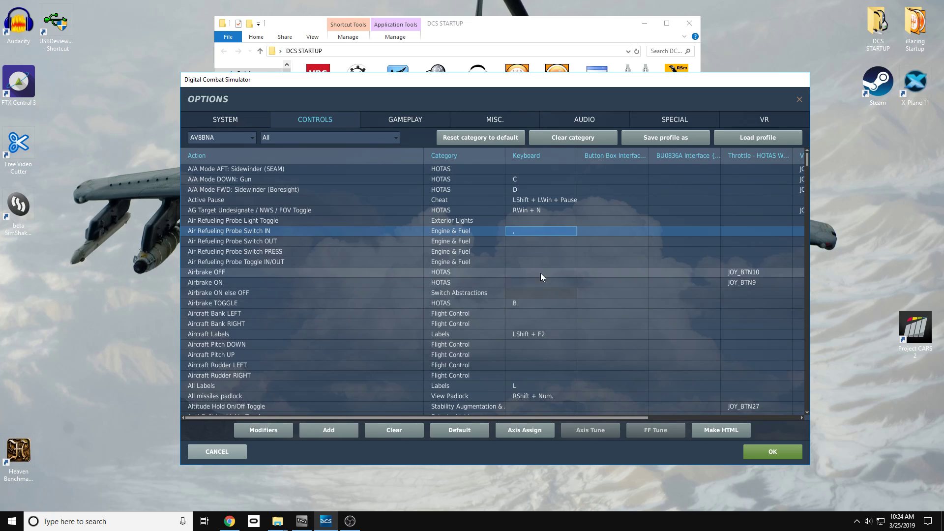
double_click(529, 241)
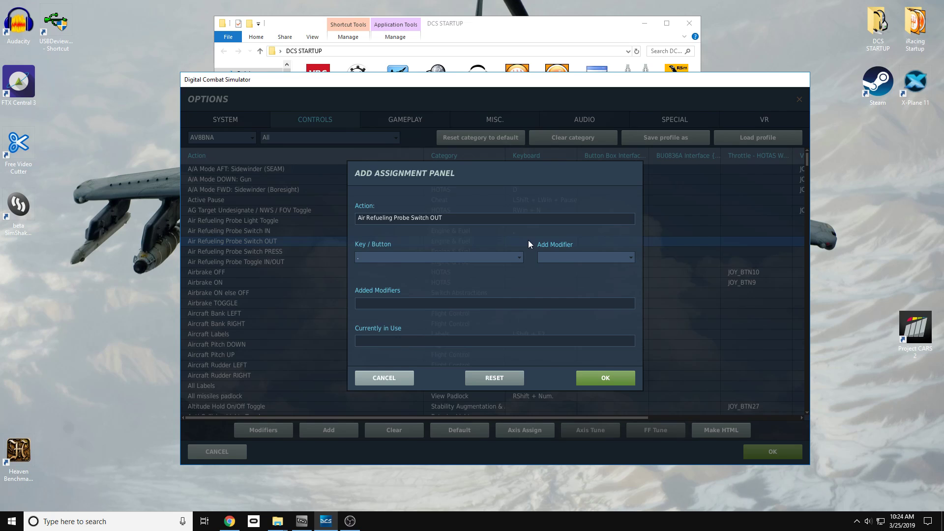
click(607, 377)
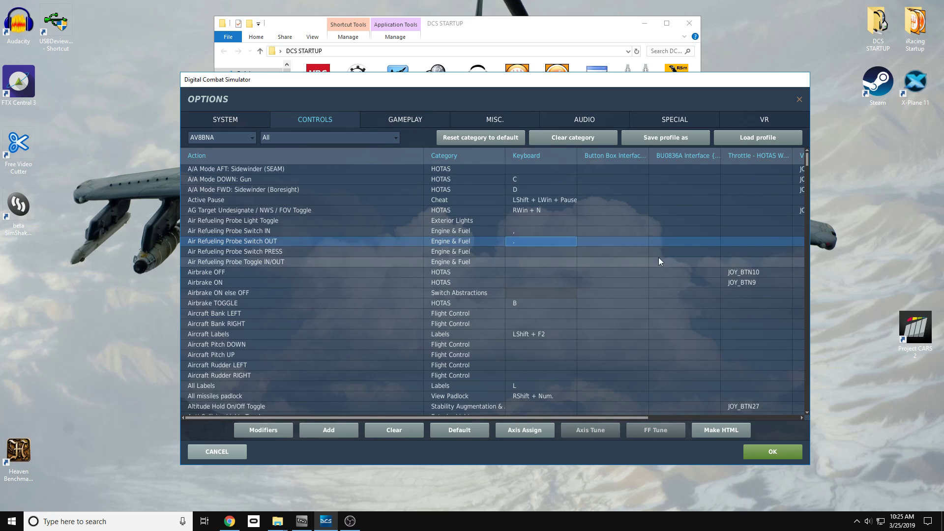
Save the DCS bindings, then launch JoyToKey from the DCS STARTUP folder with admin rights
click(762, 450)
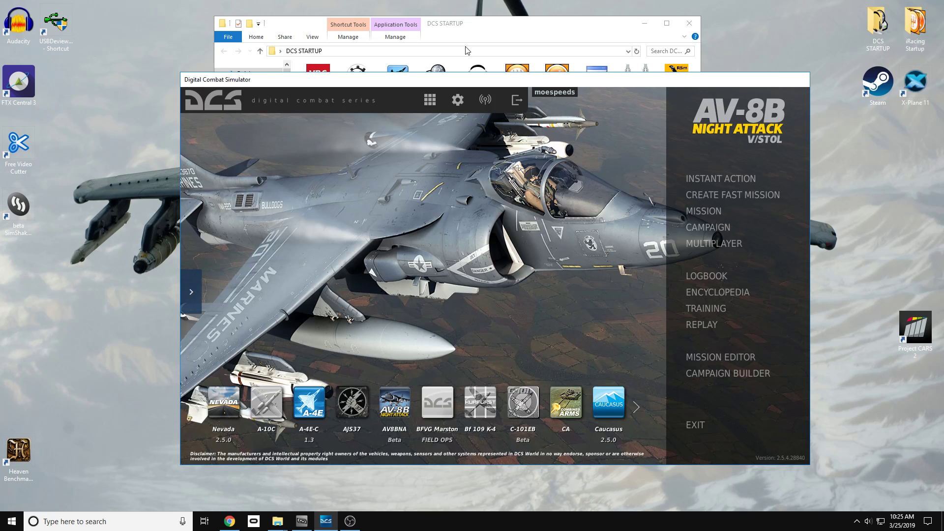
click(487, 31)
double_click(443, 124)
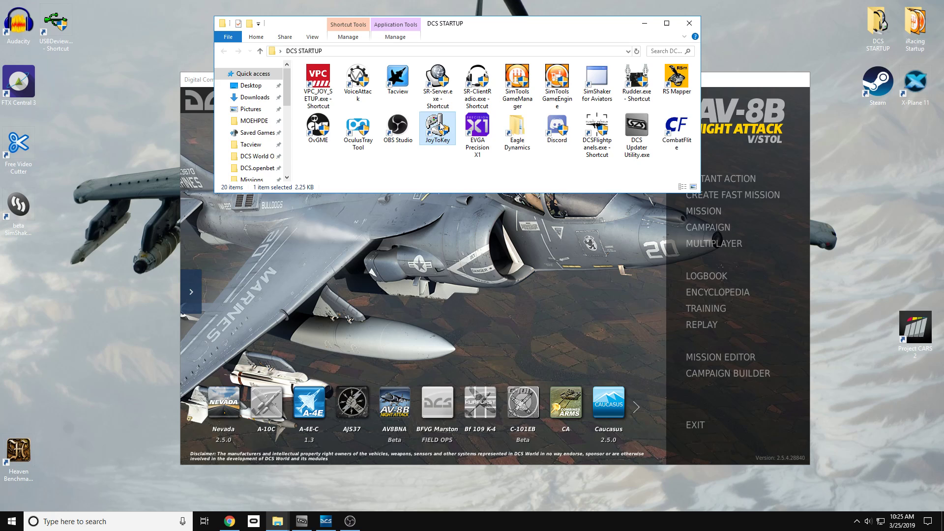
click(429, 191)
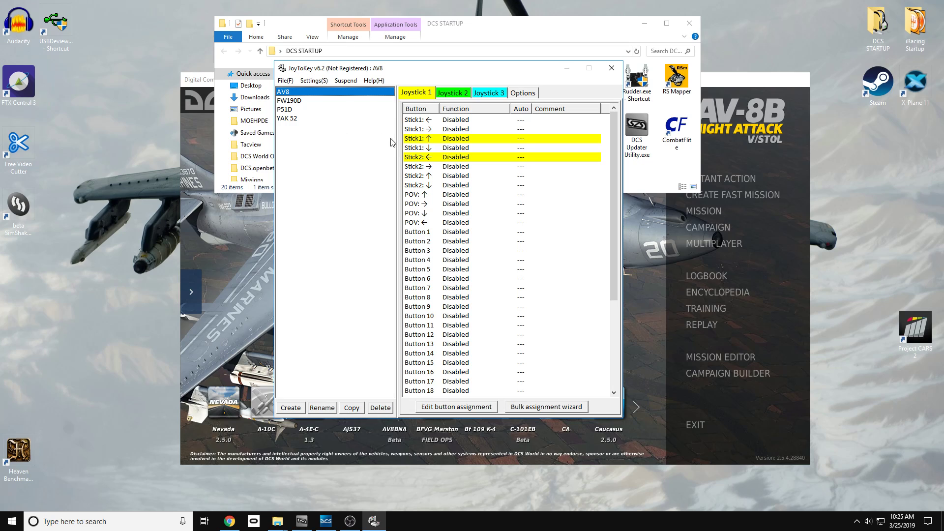
click(316, 82)
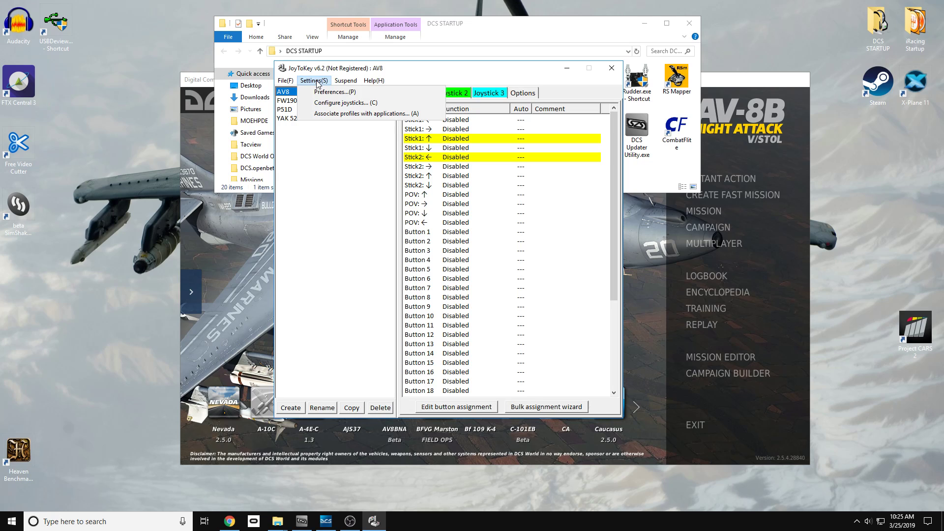
click(338, 108)
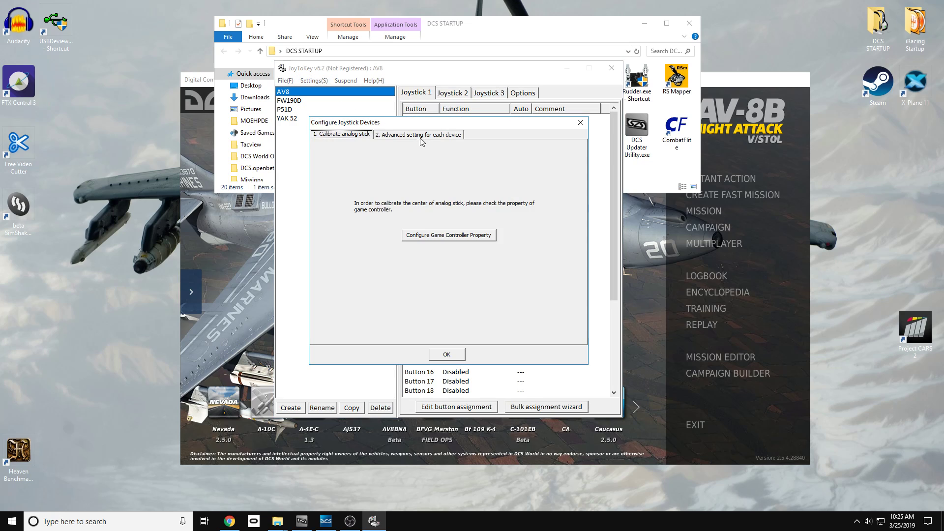
click(408, 139)
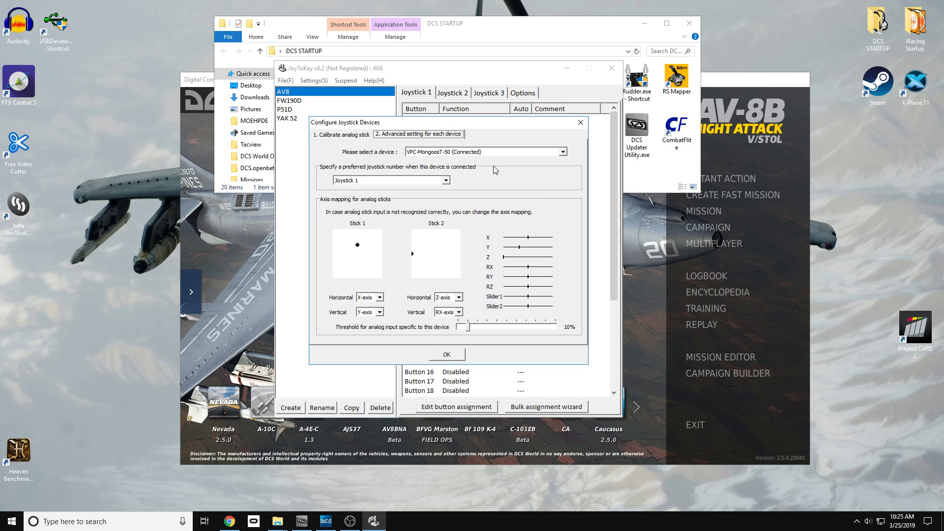
click(564, 152)
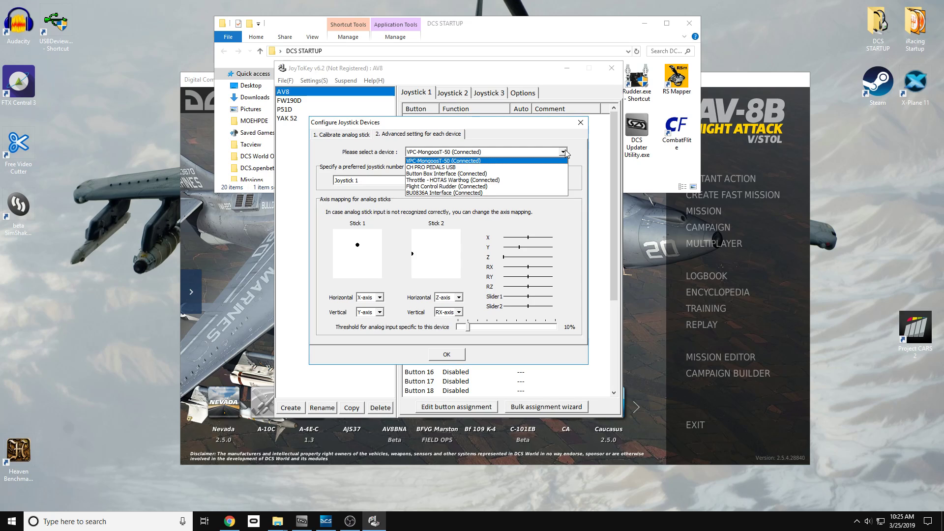
click(564, 152)
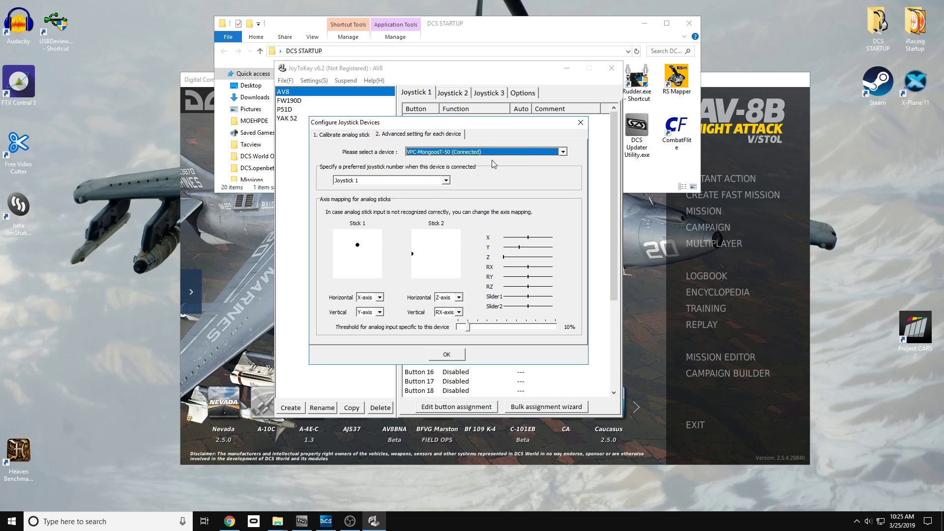
click(581, 124)
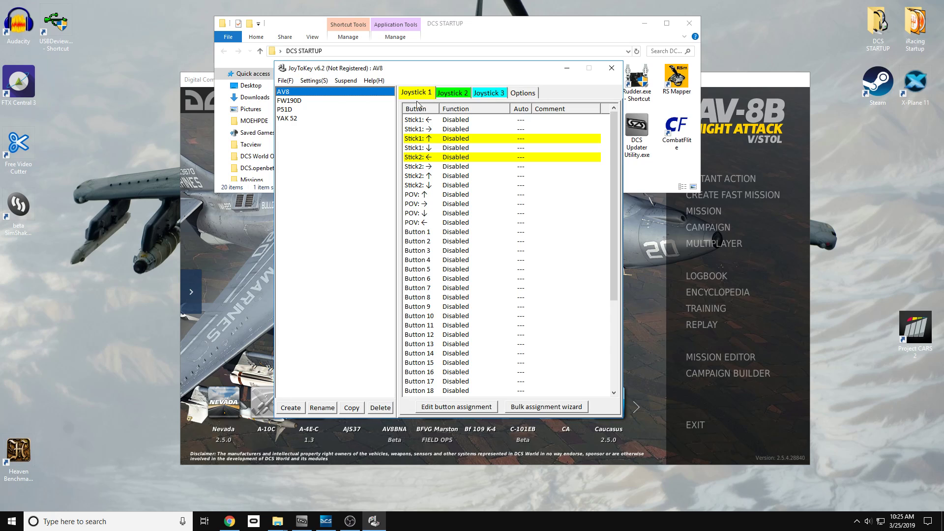
Open the assignment dialog for Joystick 2's Button 24
click(450, 93)
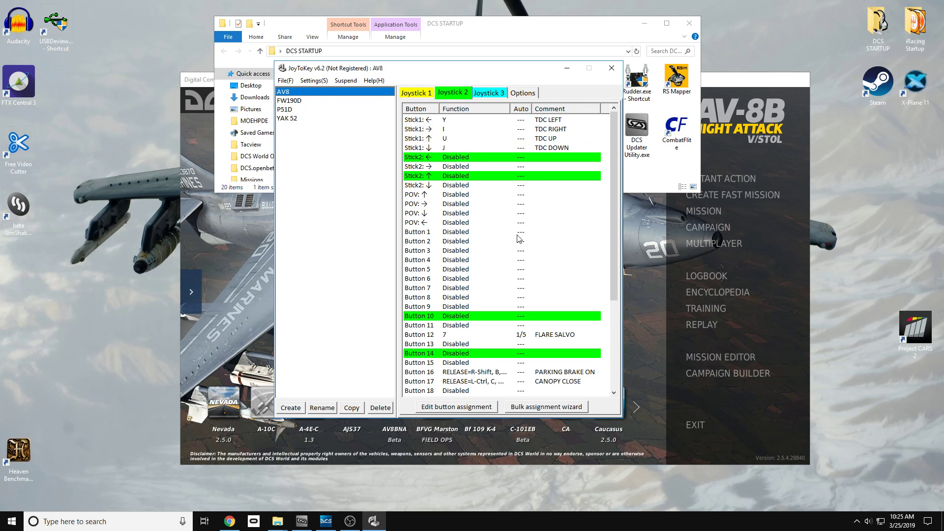
scroll(514, 241, down, 5)
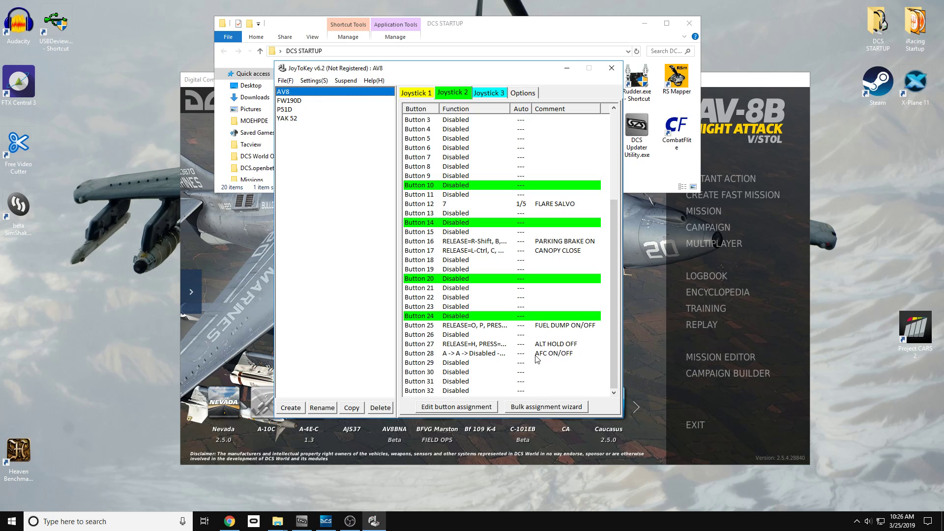
click(473, 318)
double_click(473, 318)
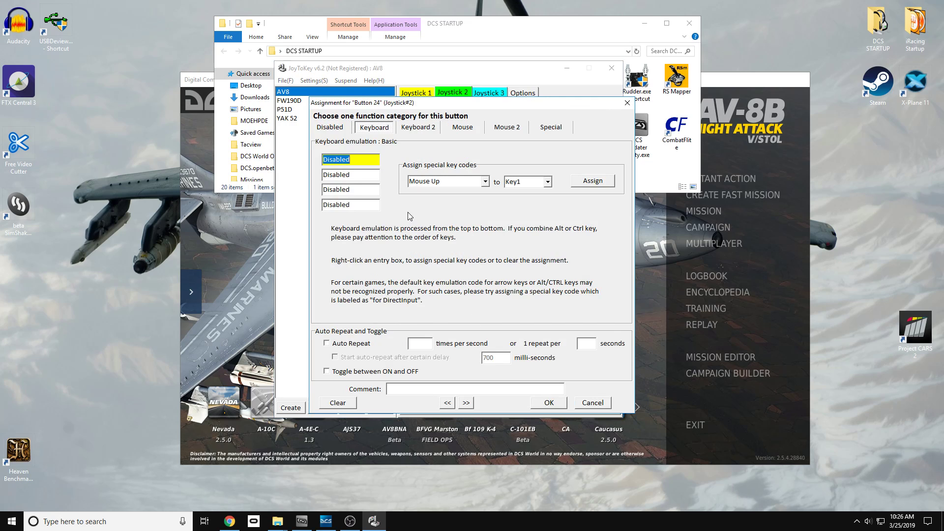
Make Button 24 send ',' on release and '.' on press
click(419, 128)
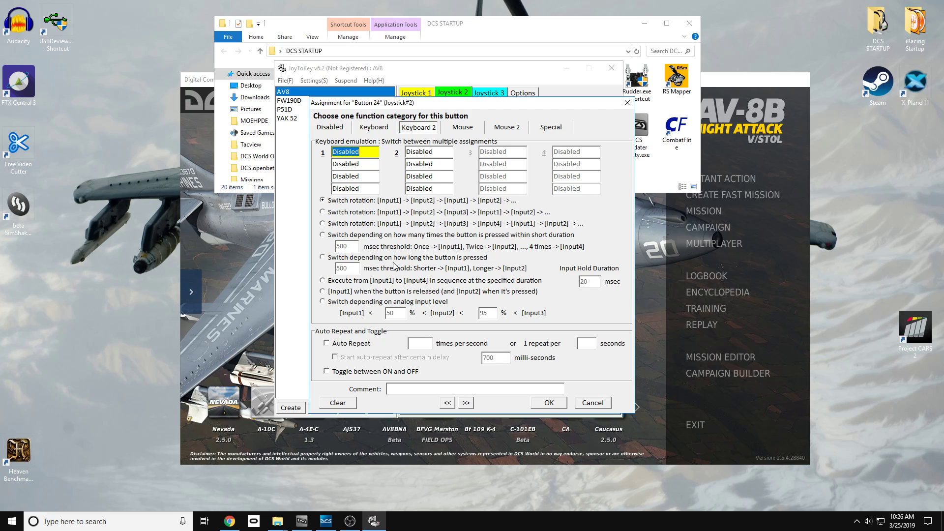
click(338, 294)
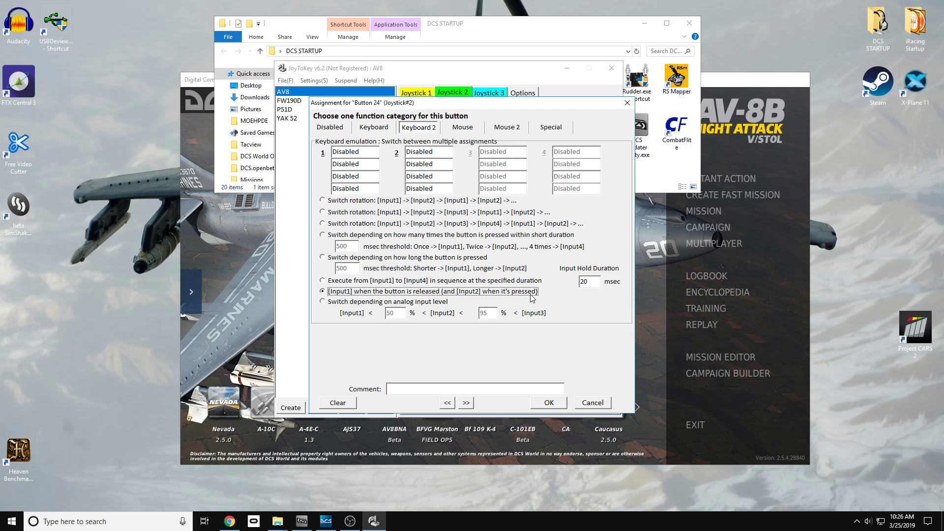
click(358, 153)
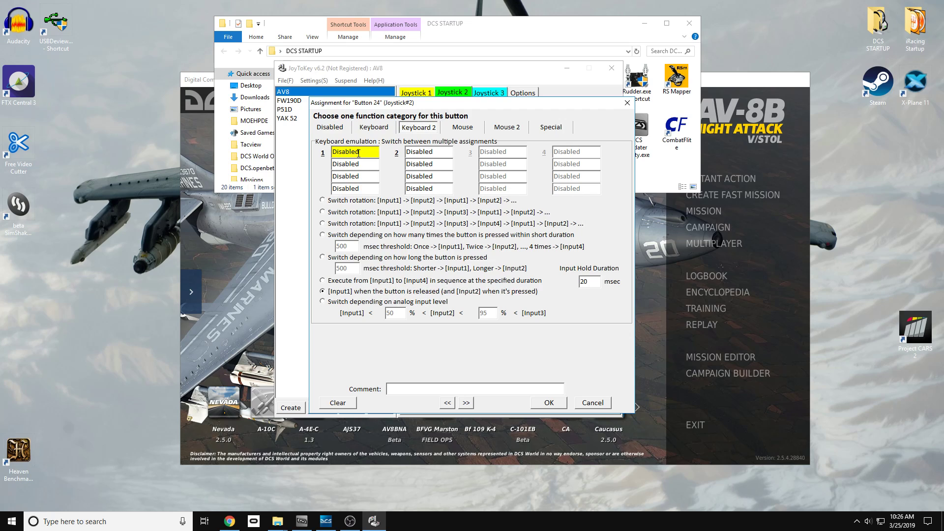
key(comma)
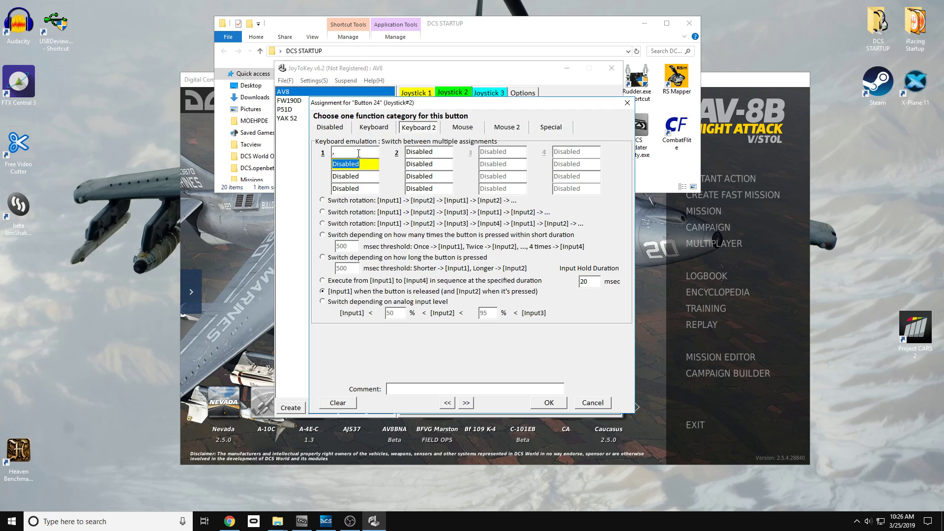
click(442, 151)
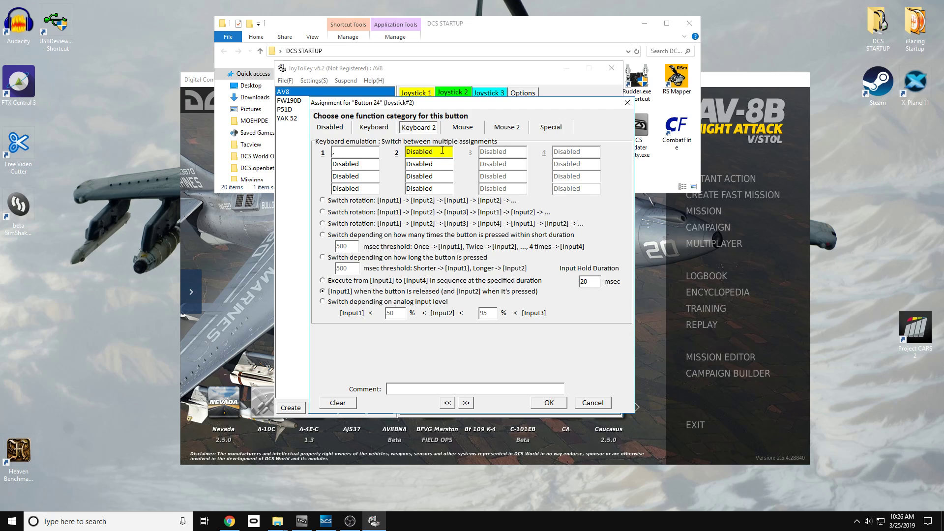
key(period)
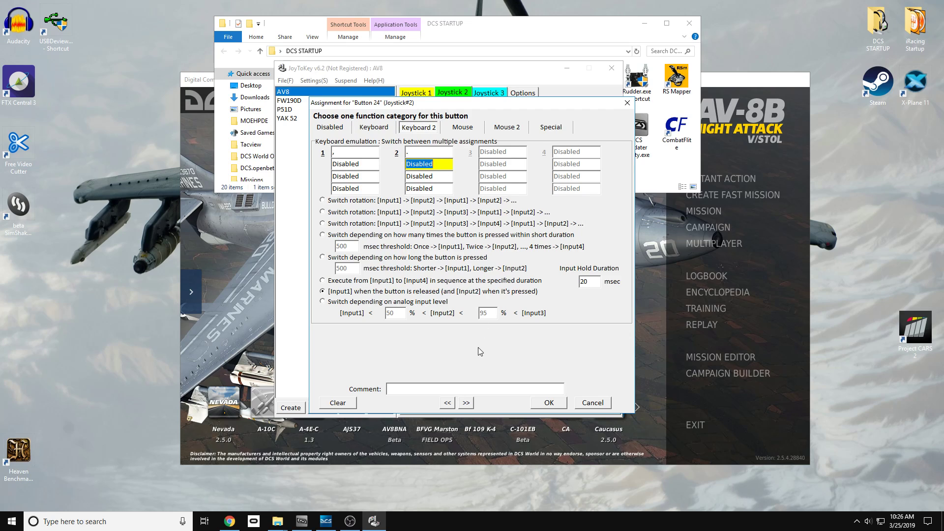
Comment the button 'AAR PROBE IN/OUT', save it, and return to DCS World
click(455, 390)
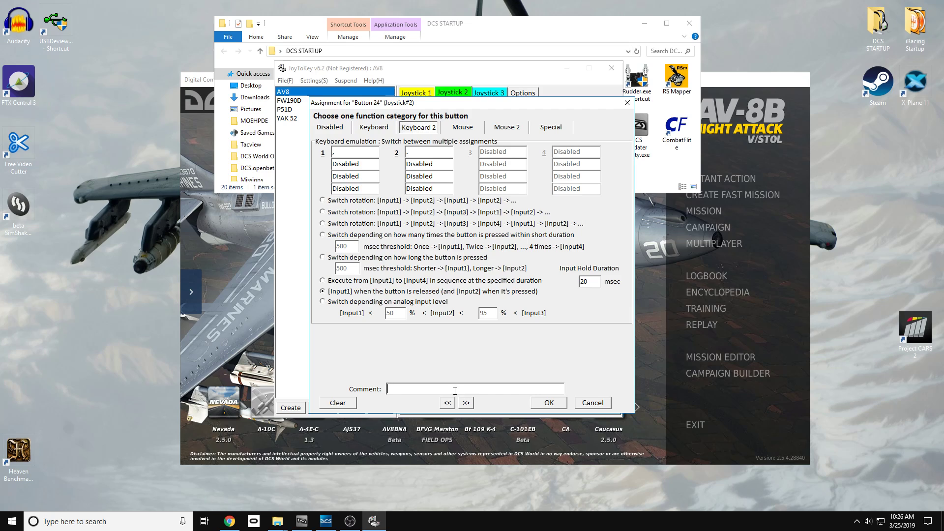
text(AAR PROBE IN/OUT)
click(549, 403)
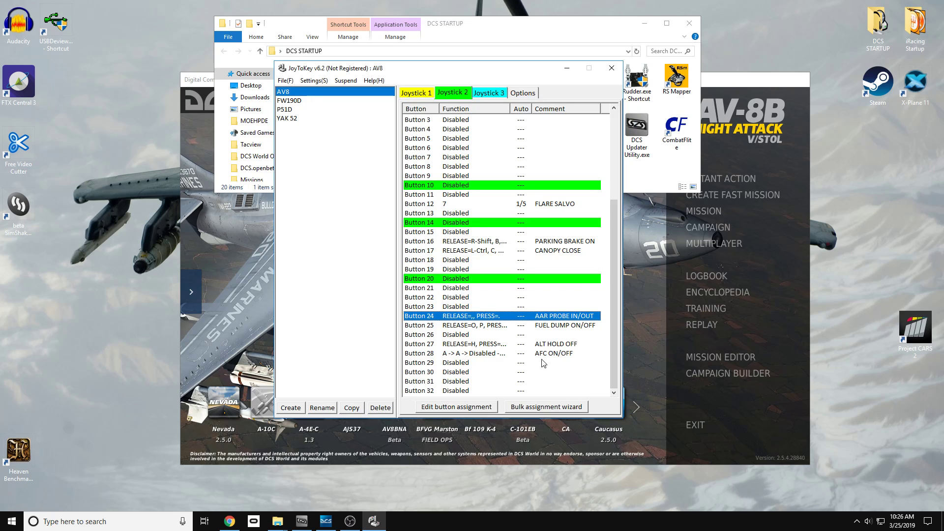
click(515, 335)
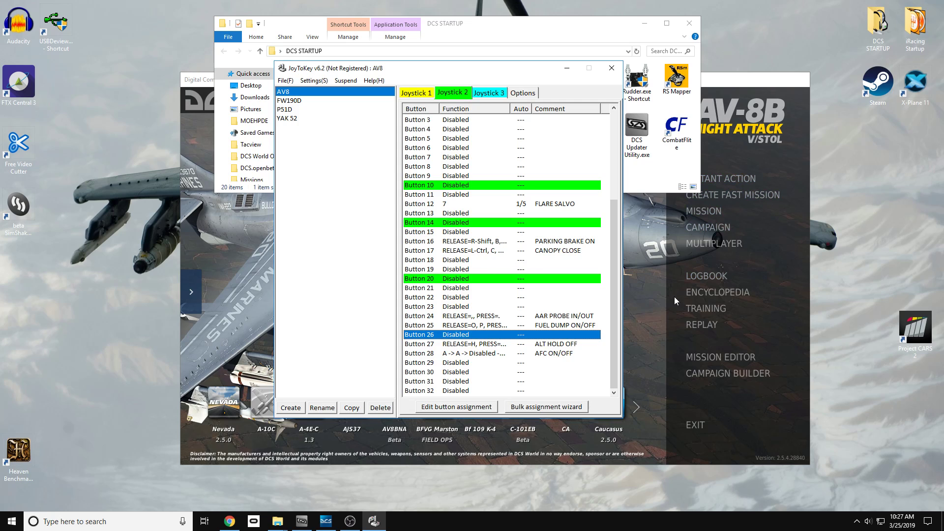
click(651, 300)
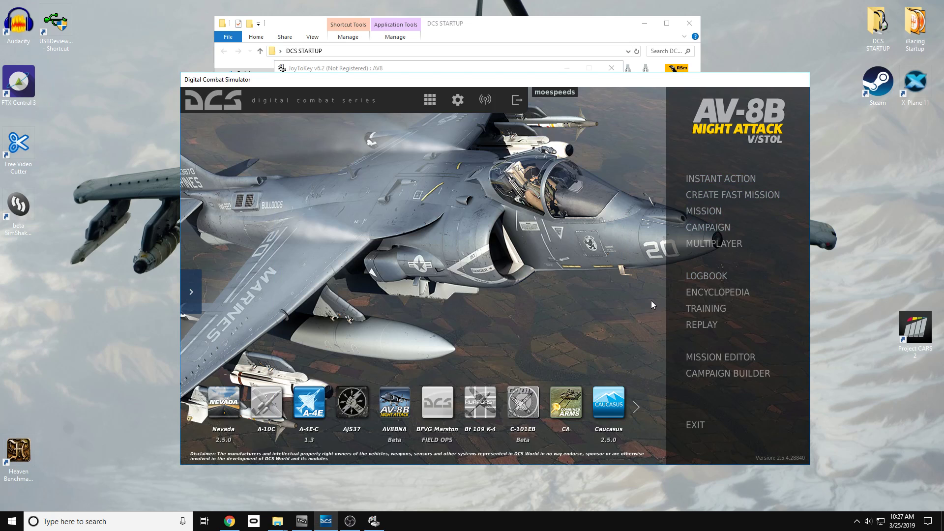
Reopen the AV8BNA controls and check that period triggers probe OUT and comma triggers IN
click(455, 101)
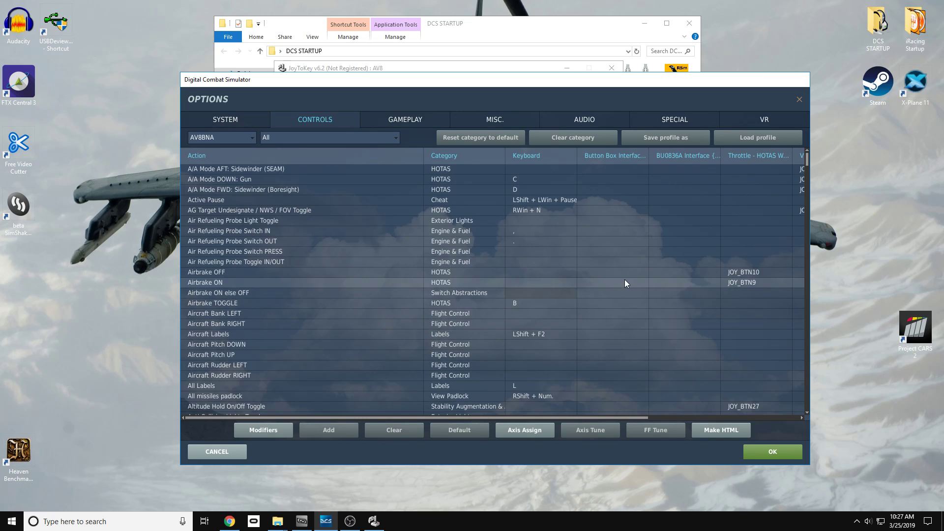
key(period)
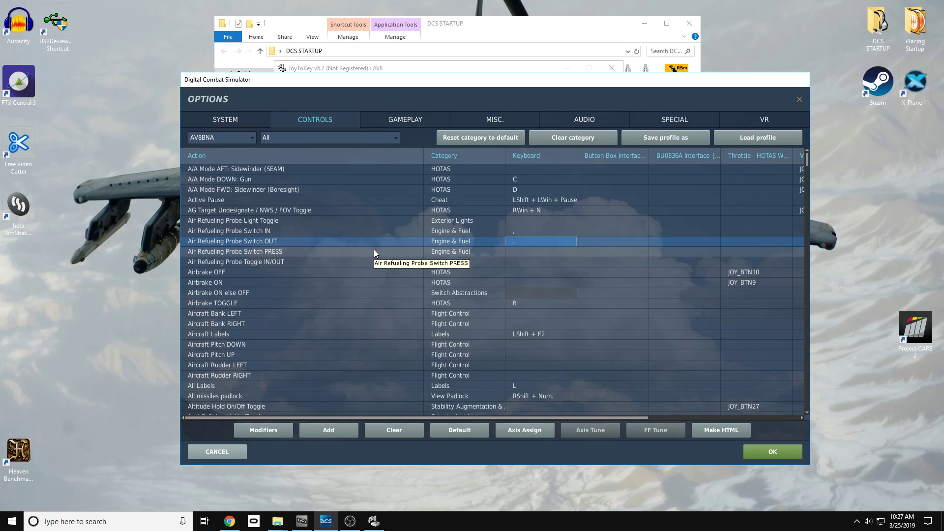
key(comma)
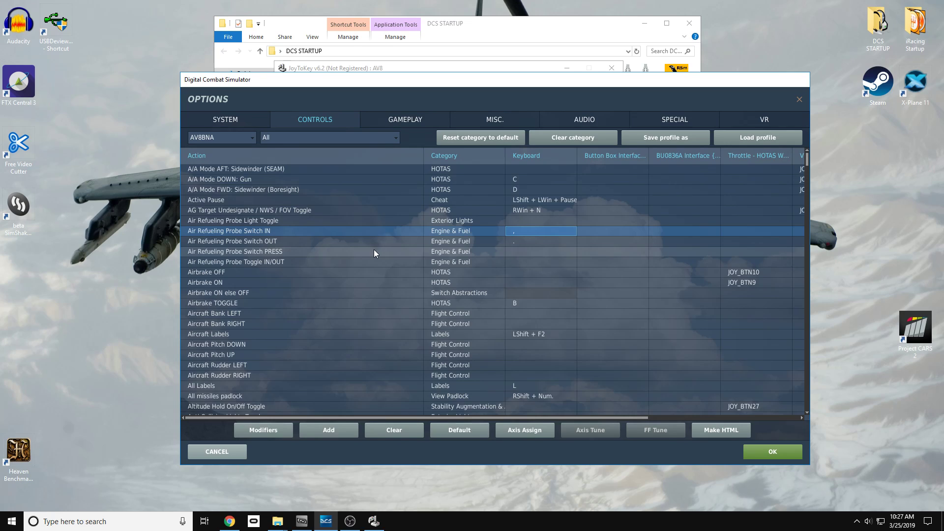
Flip the throttle switch repeatedly, confirming it alternates probe OUT and IN
key(Down)
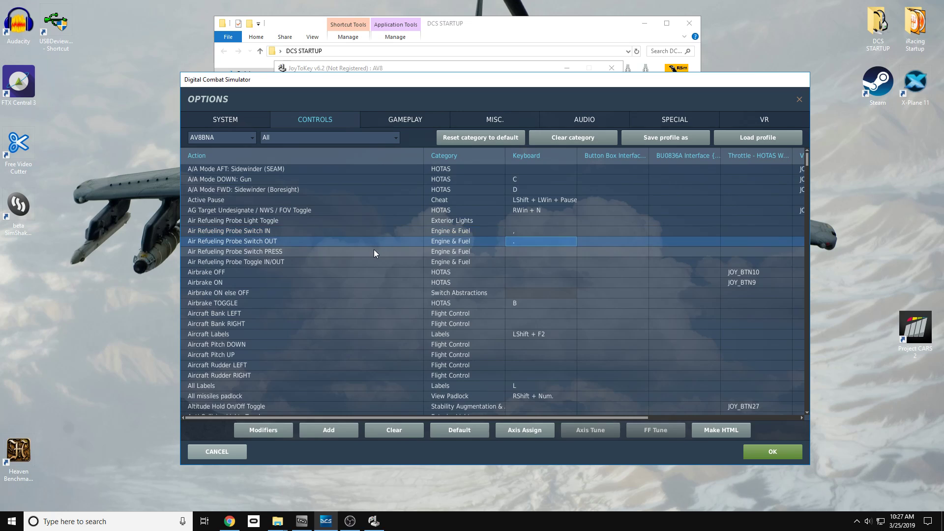
key(Up)
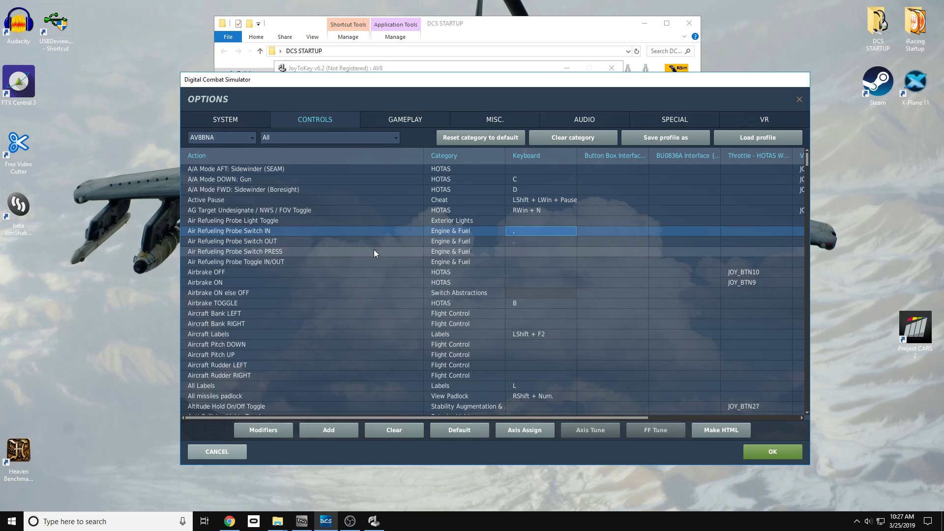
key(Down)
key(Up)
key(Down)
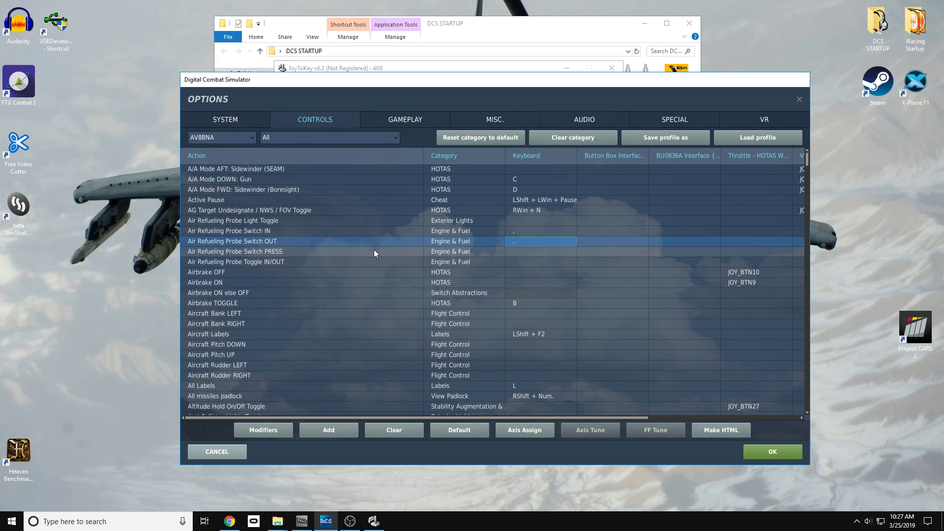
key(Up)
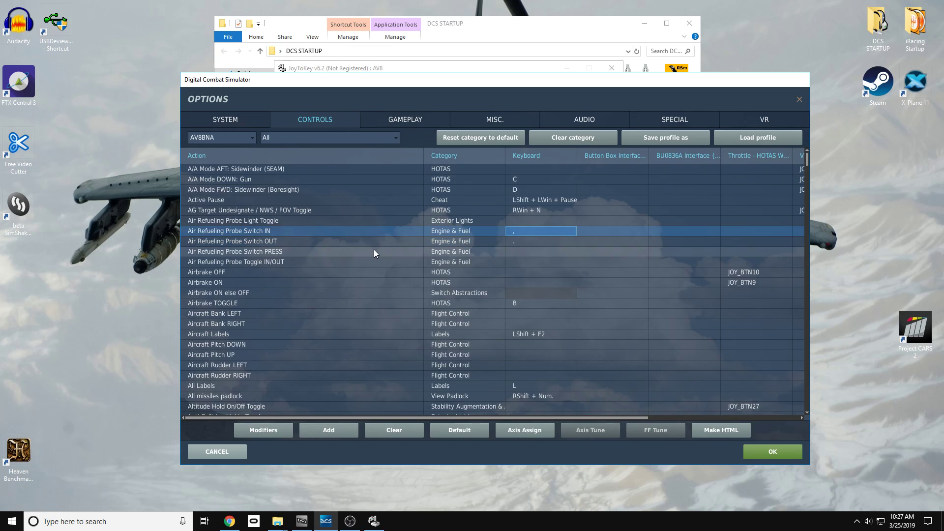